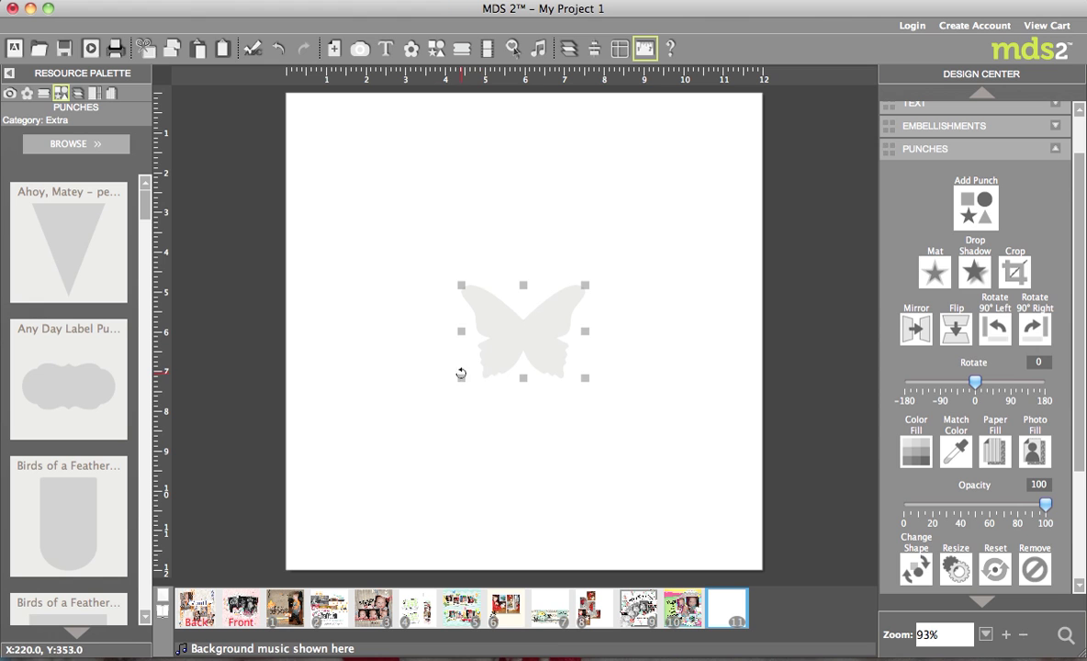
Step: Enlarge the butterfly punch to about 9 inches wide and fill it with The Best Year - 1 background paper
left_click_drag(460, 377, 332, 503)
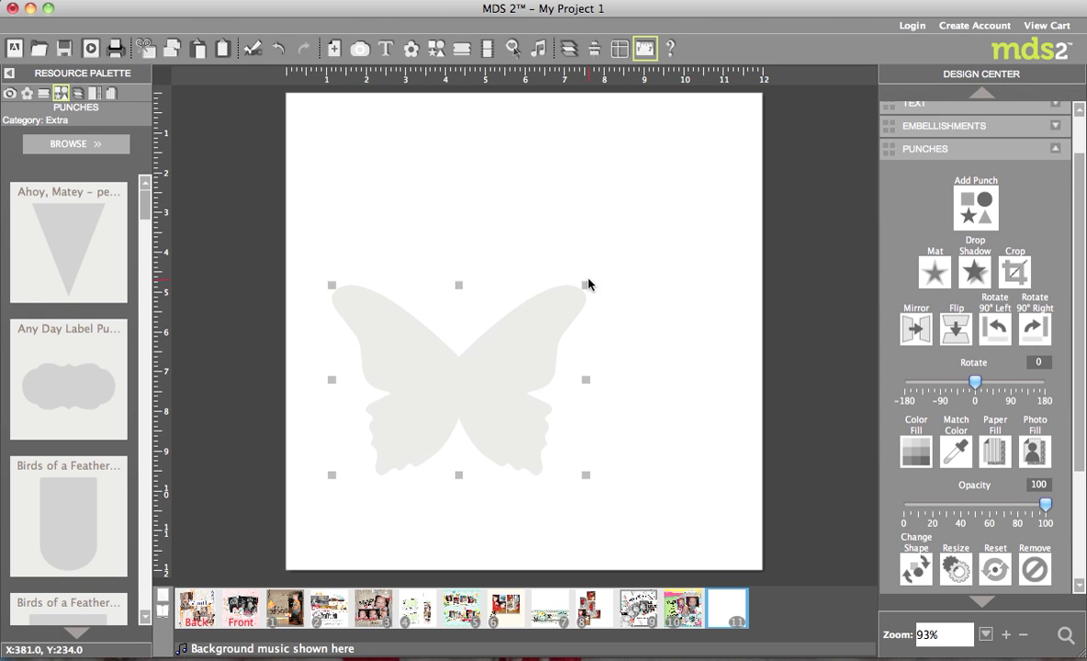
left_click_drag(584, 286, 689, 204)
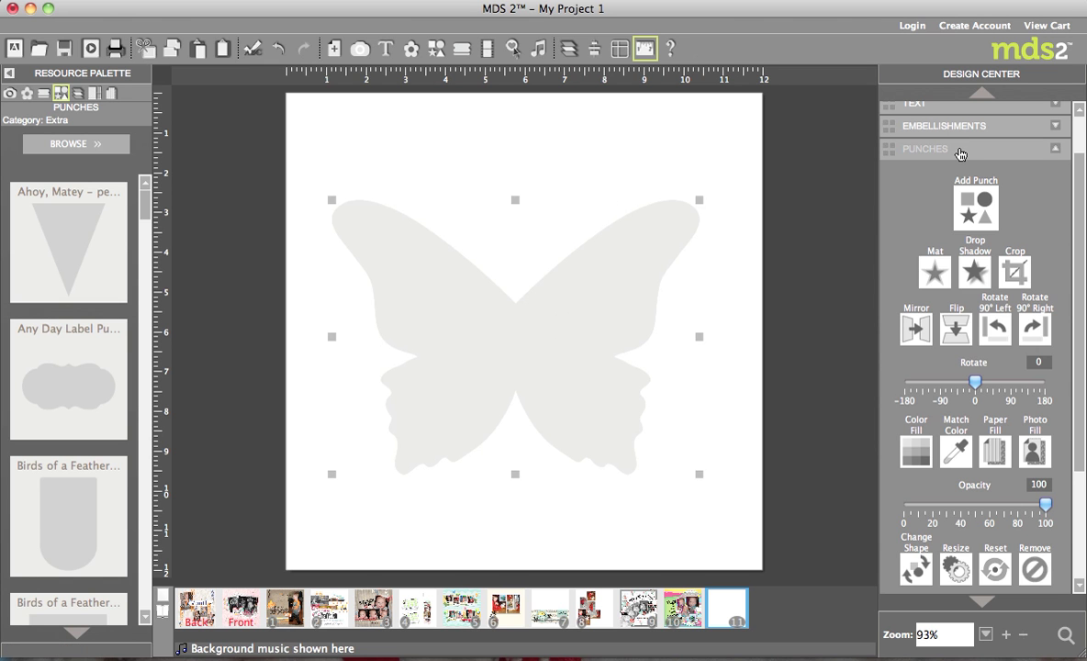
left_click(997, 450)
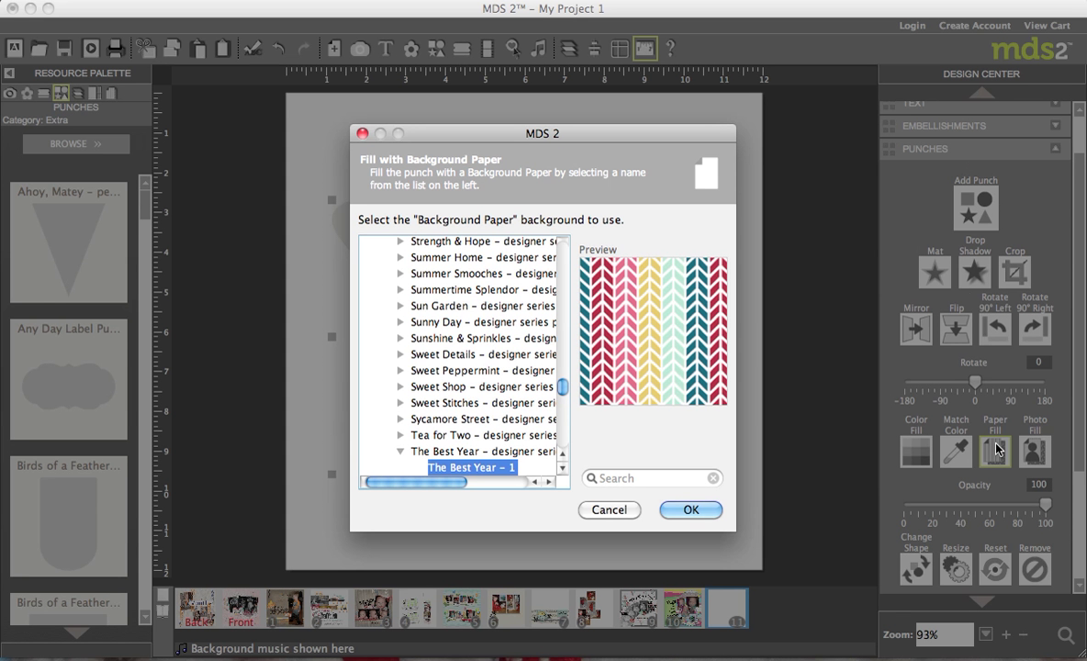
left_click(689, 510)
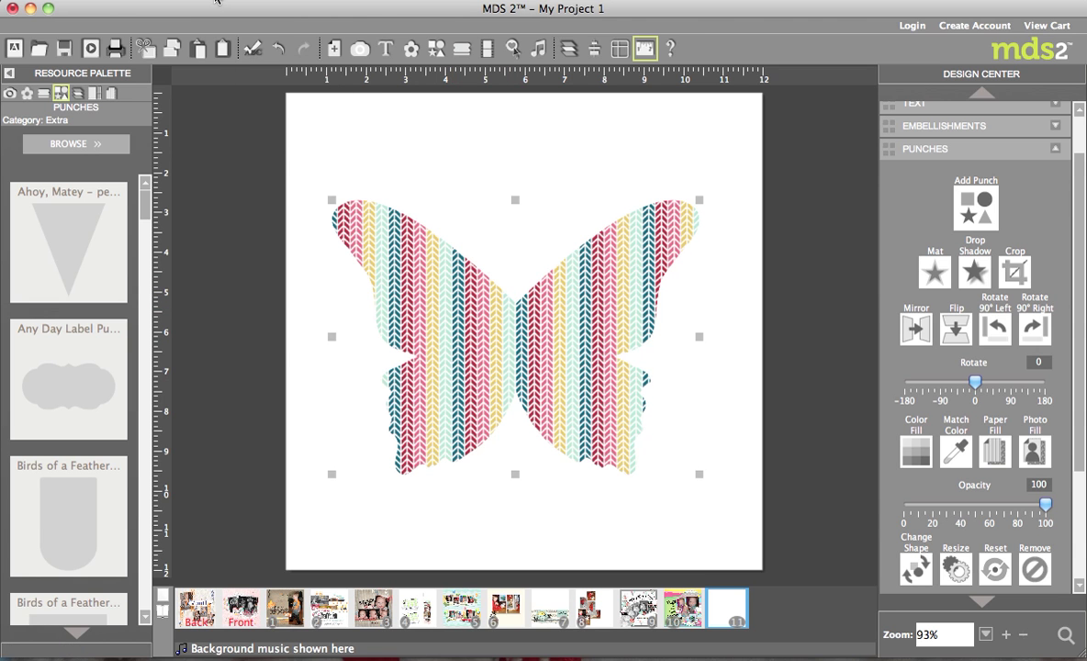
Step: Copy the striped butterfly and paste the duplicate in place directly over the original
left_click(216, 1)
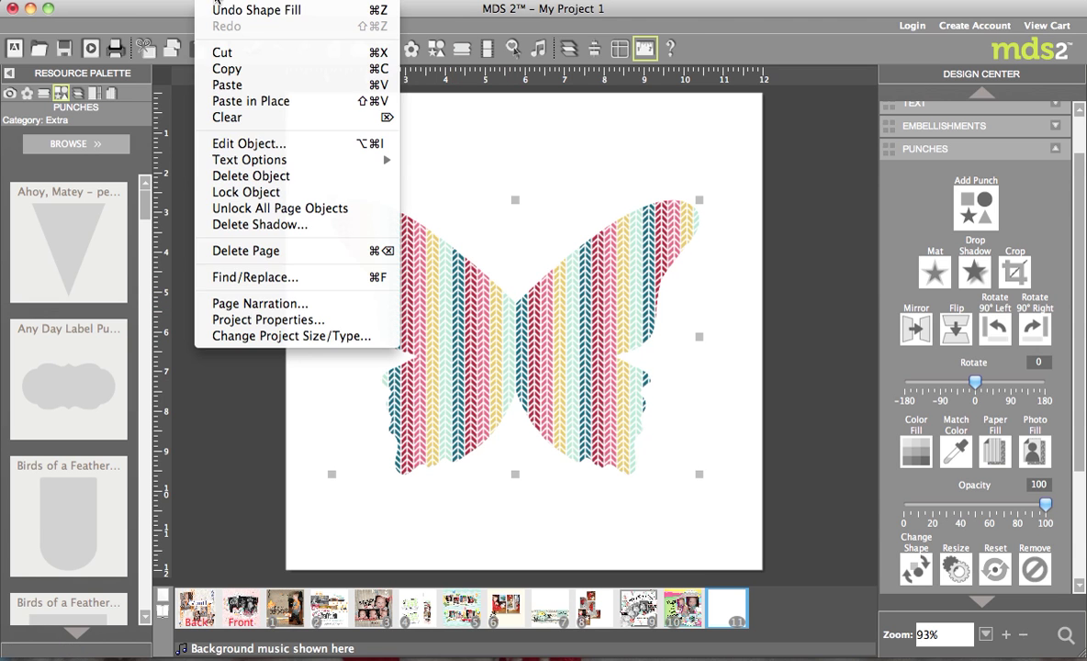
left_click(223, 71)
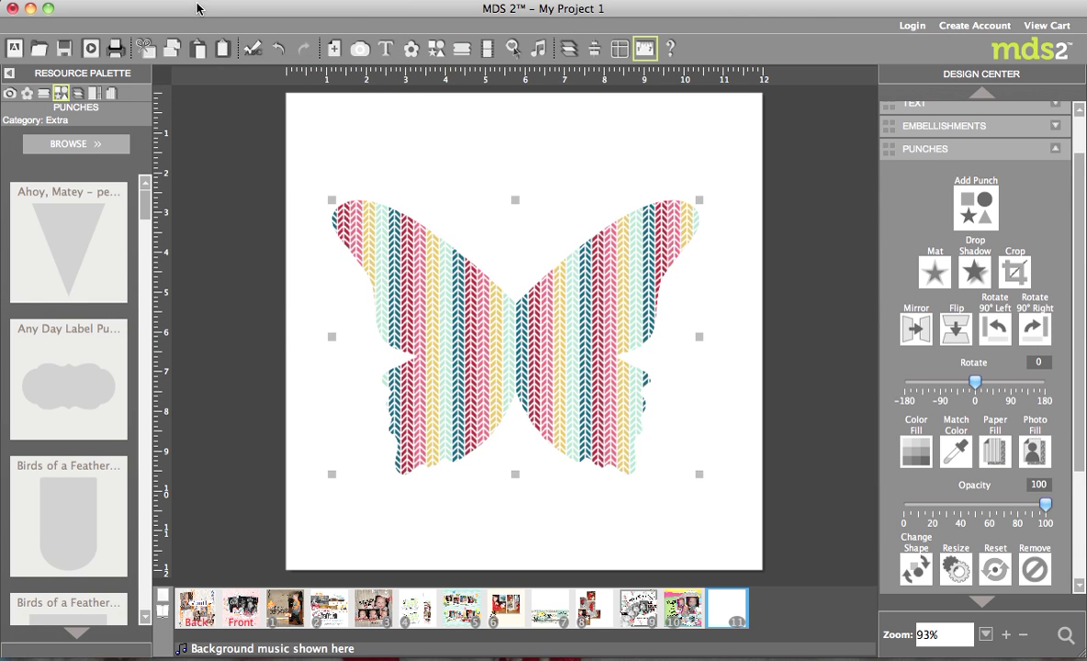
left_click(216, 1)
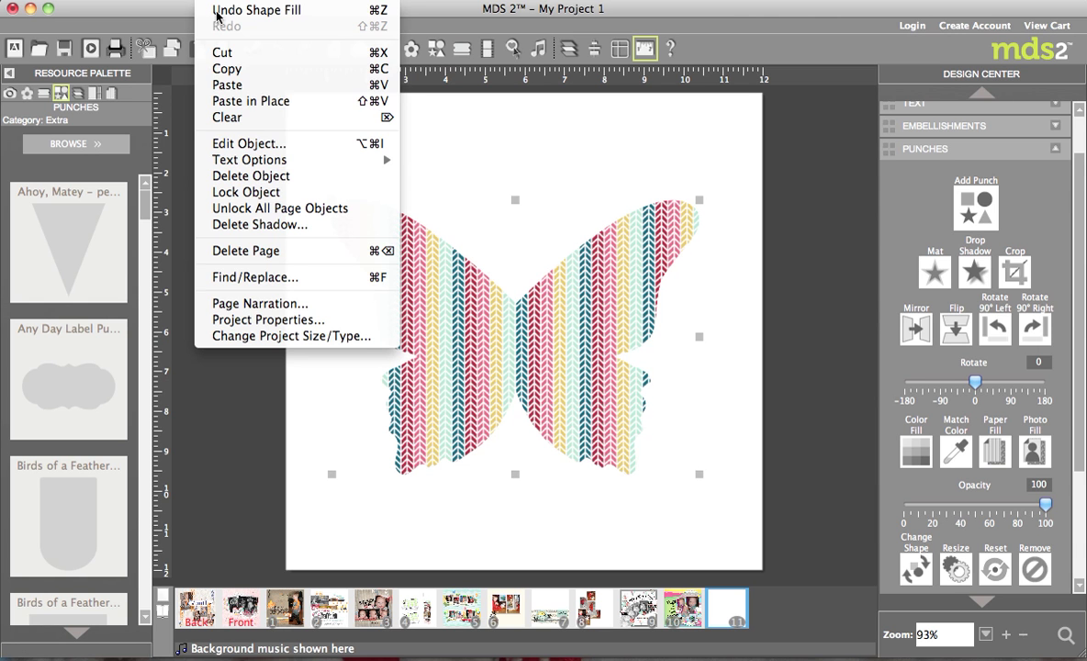
left_click(230, 101)
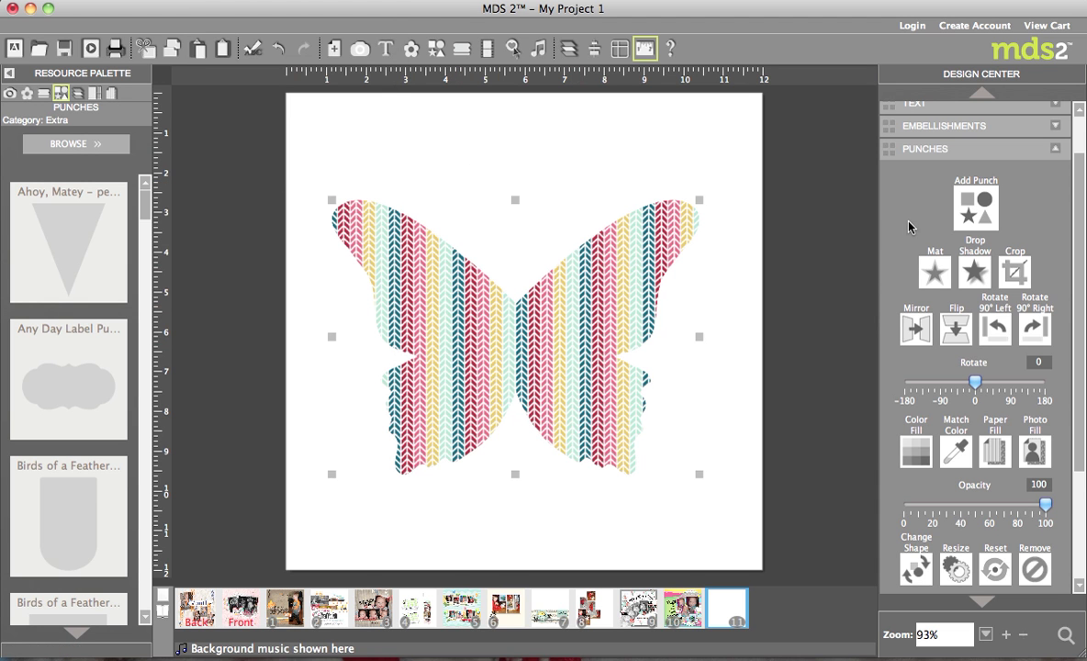
Step: Fill the pasted butterfly with The Best Year - 2 background paper
left_click(994, 450)
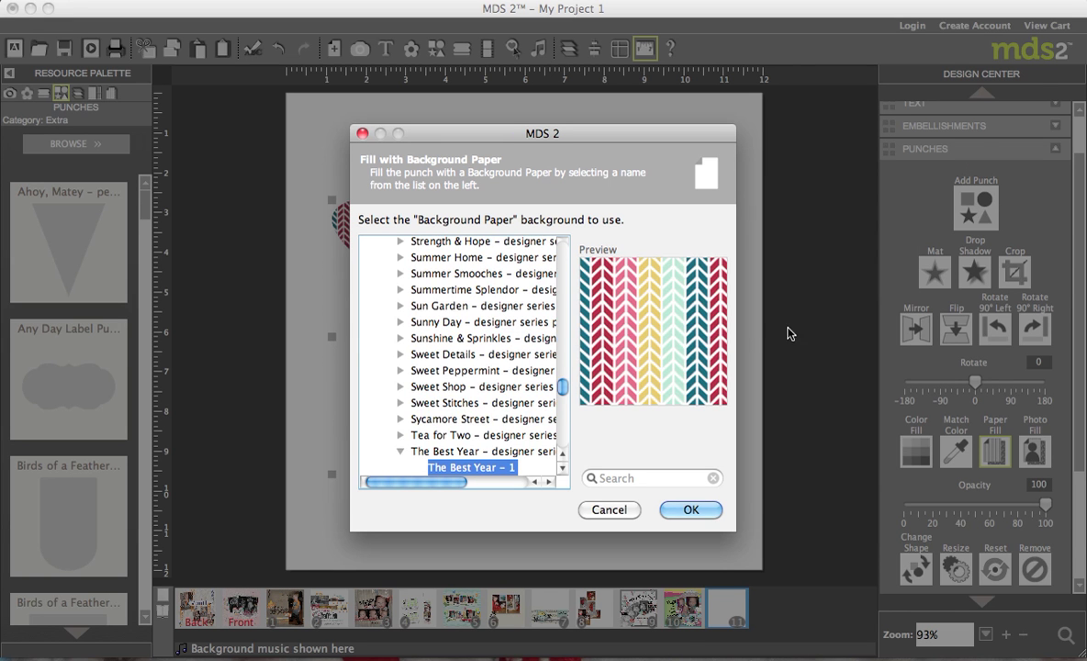
key("Down")
key("Down")
key("Down")
key("Down")
key("Down")
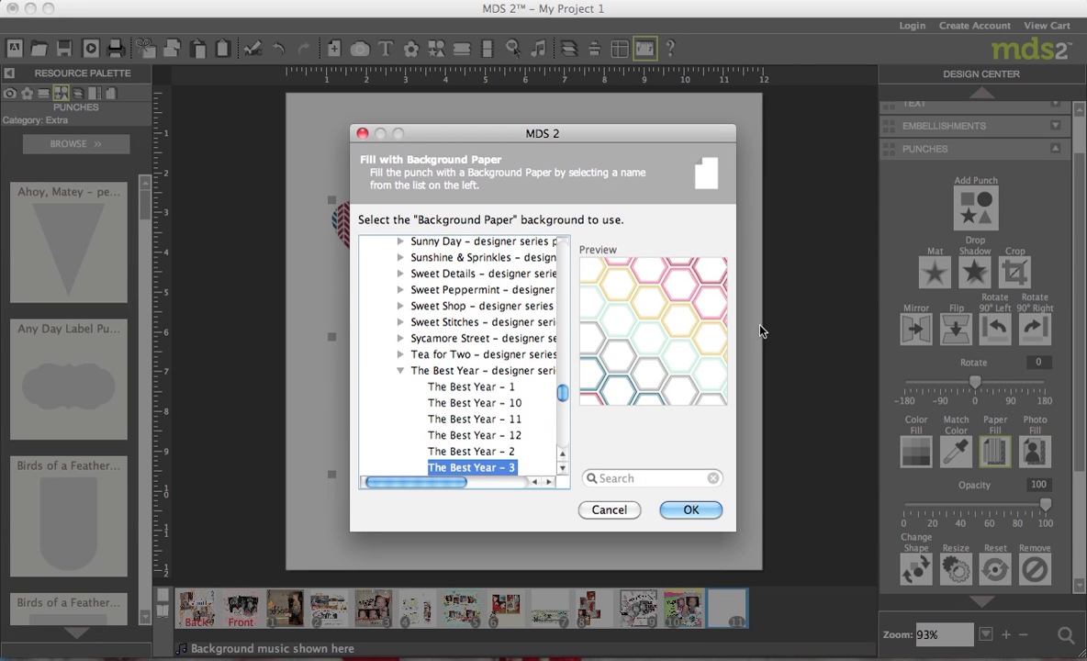
key("Up")
left_click(686, 510)
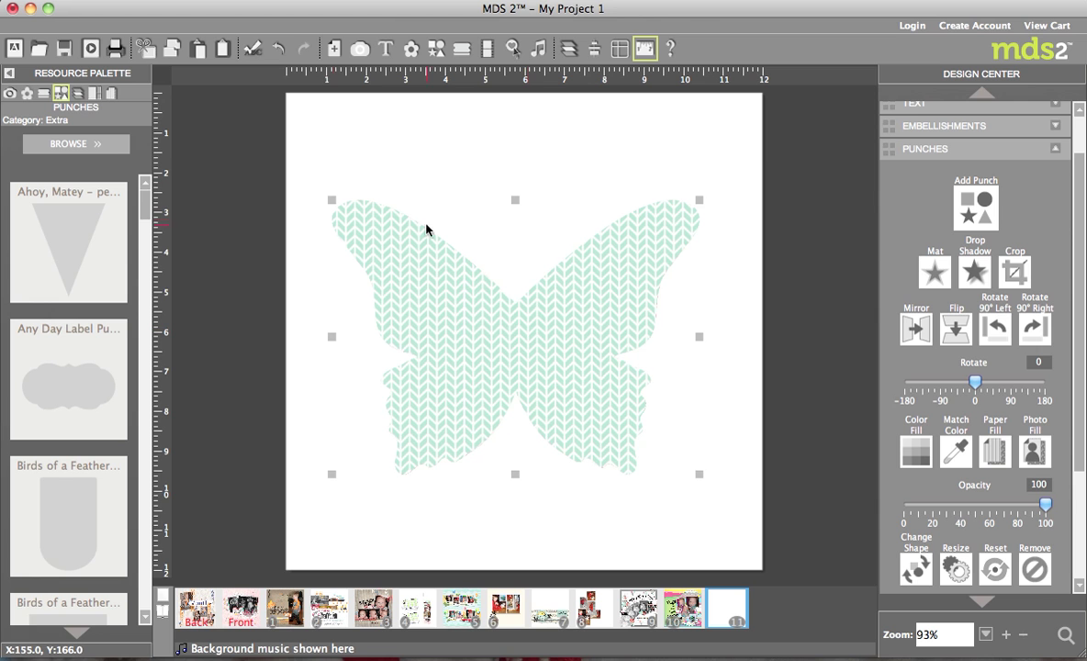
Step: Shift the mint paper down inside the front butterfly so the striped upper wing tips are left uncovered
double_click(520, 334)
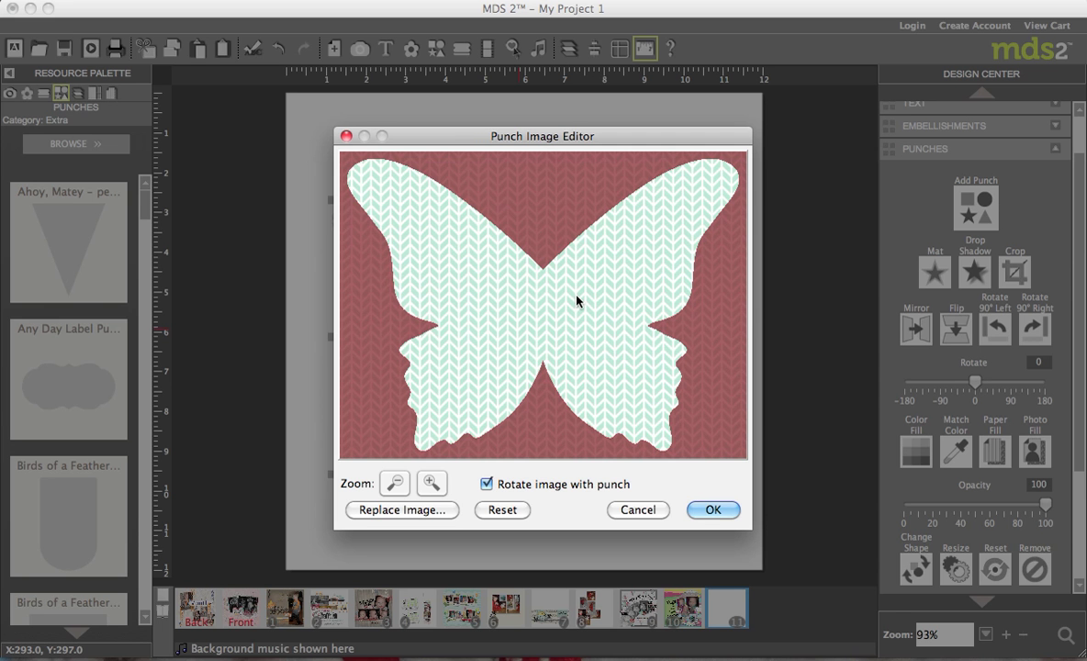
left_click_drag(594, 293, 615, 440)
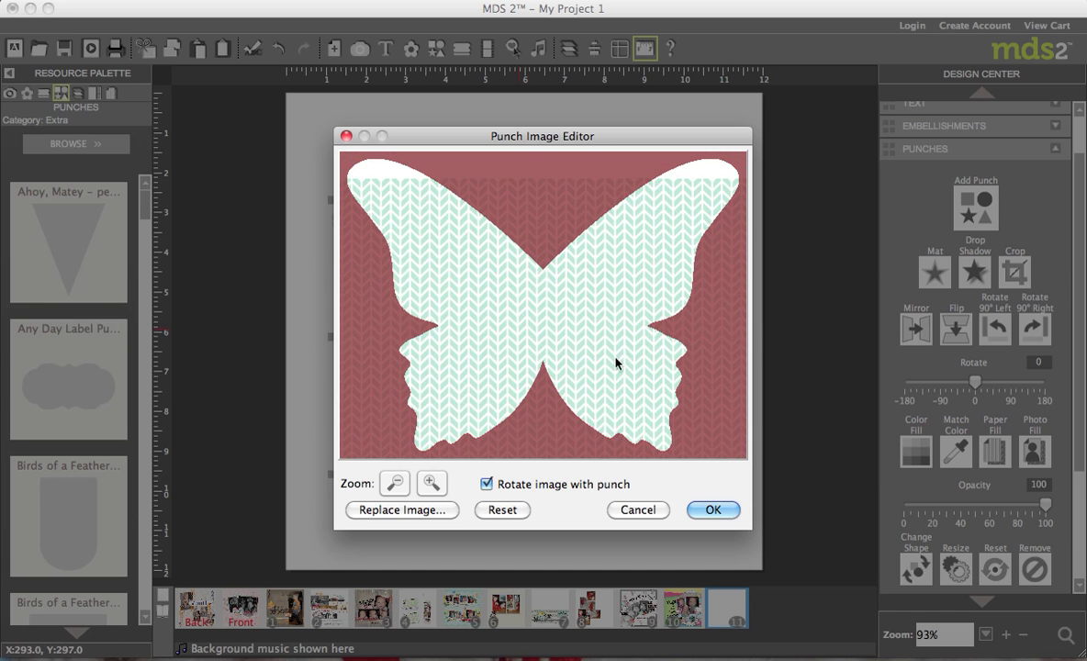
left_click_drag(605, 294, 606, 351)
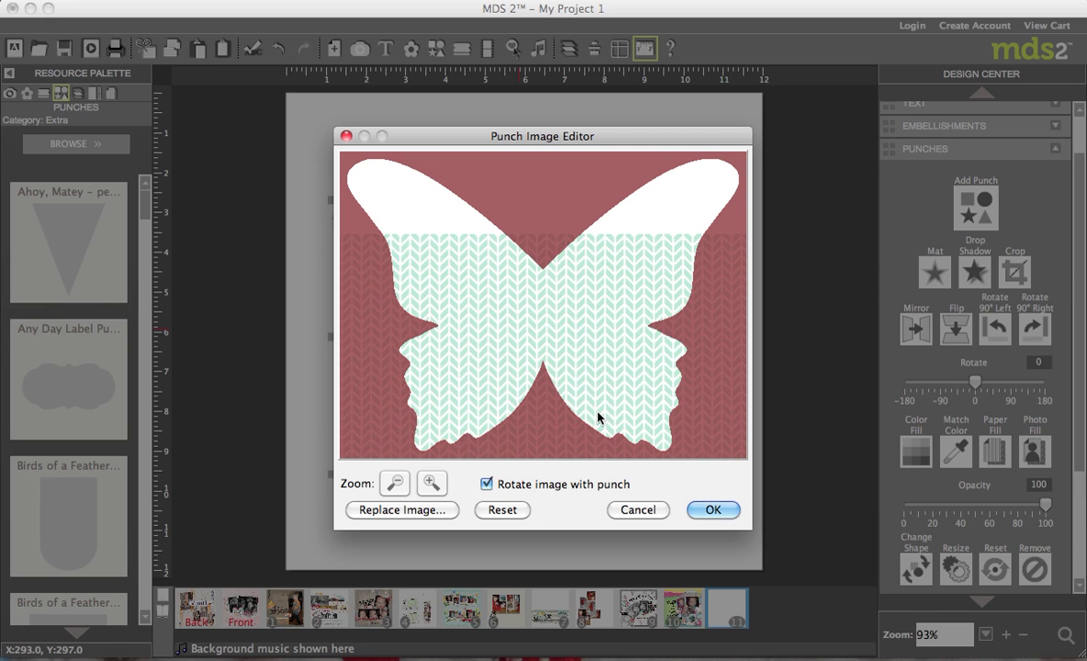
left_click(708, 508)
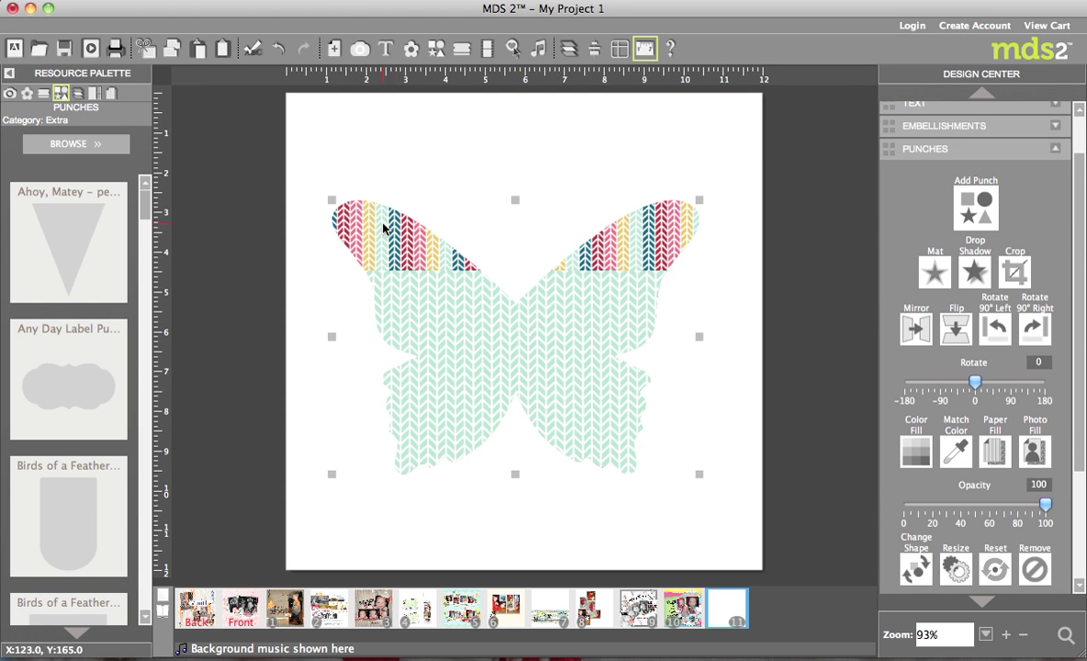
Step: Fill another butterfly copy stacked in the same place with The Best Year - 3 background paper
left_click(544, 330)
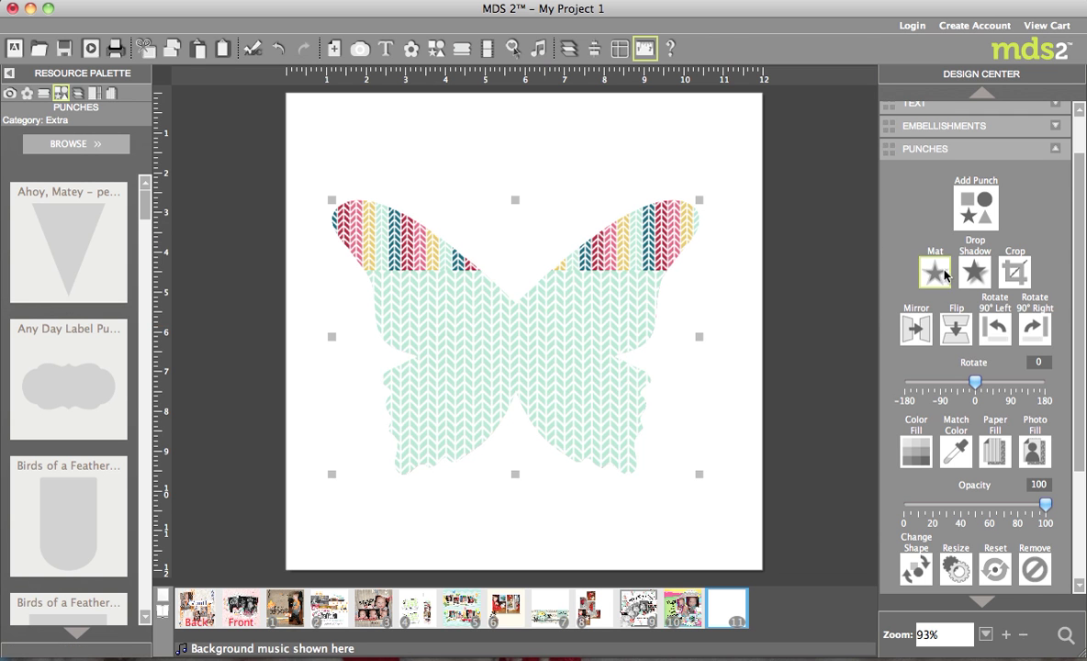
left_click(995, 457)
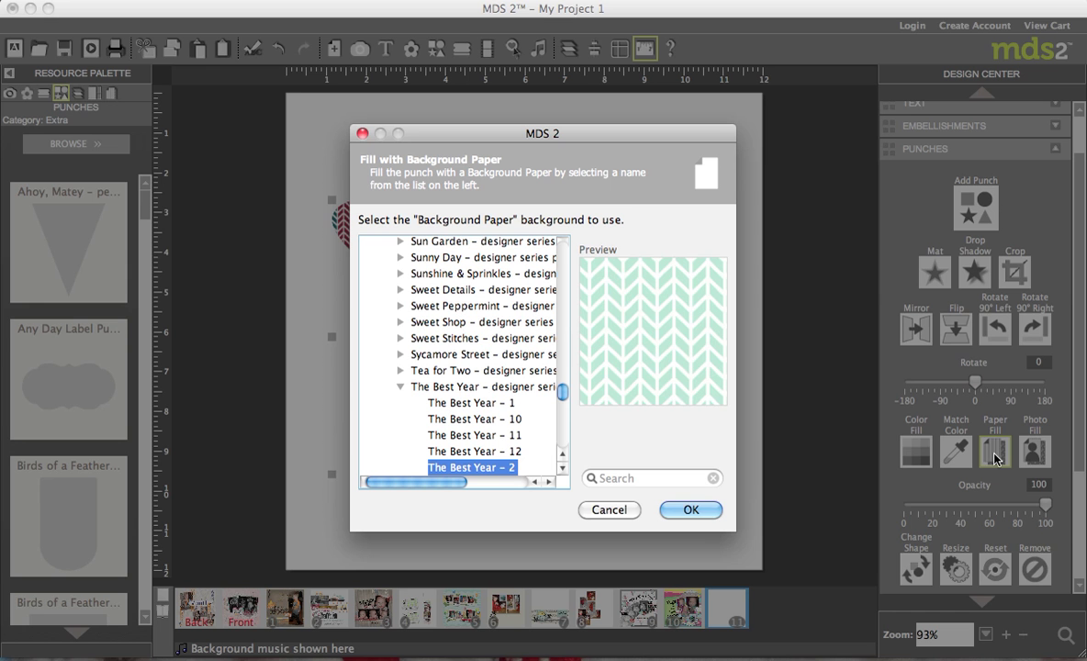
key("Down")
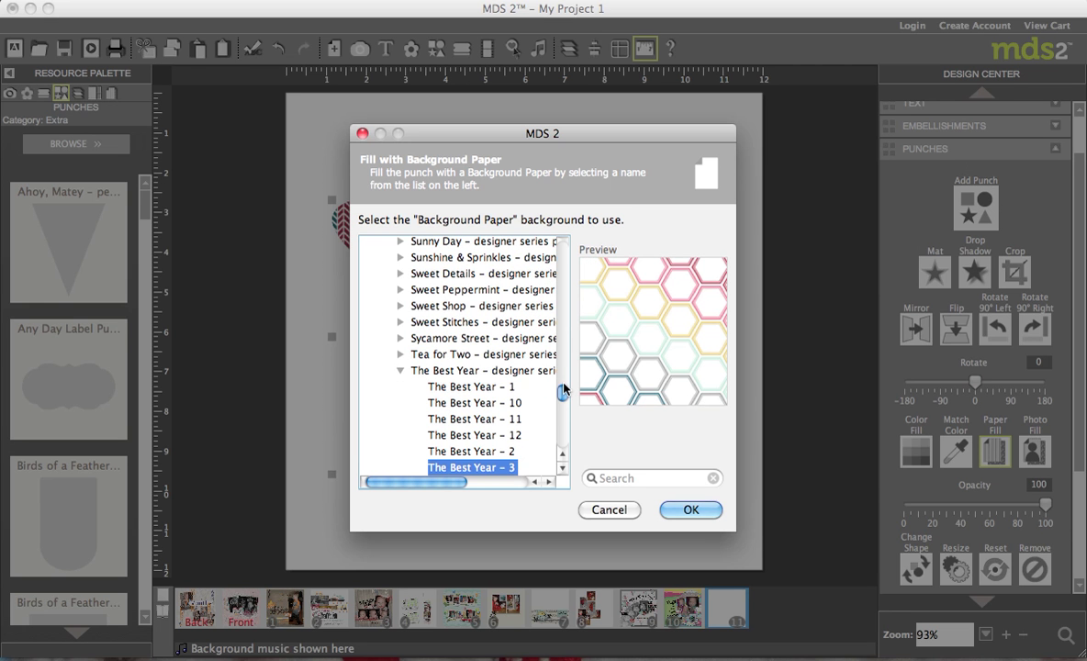
left_click(690, 511)
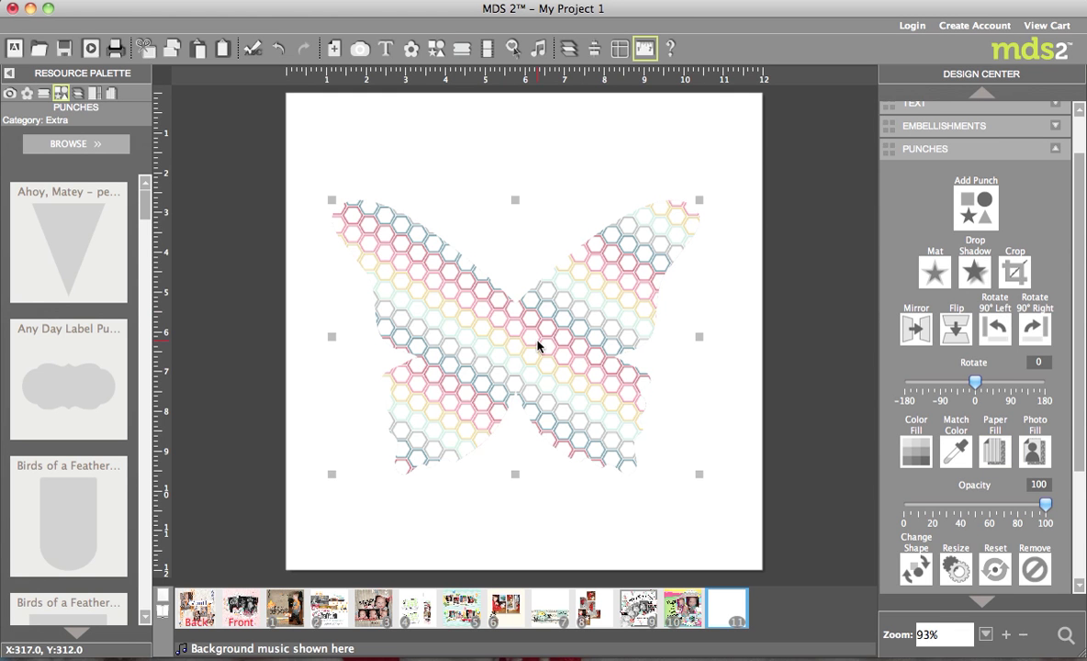
Step: Move the hexagon paper down inside its butterfly so it starts about 7 inches down the page
double_click(538, 345)
left_click_drag(554, 286, 544, 418)
left_click_drag(566, 335, 587, 431)
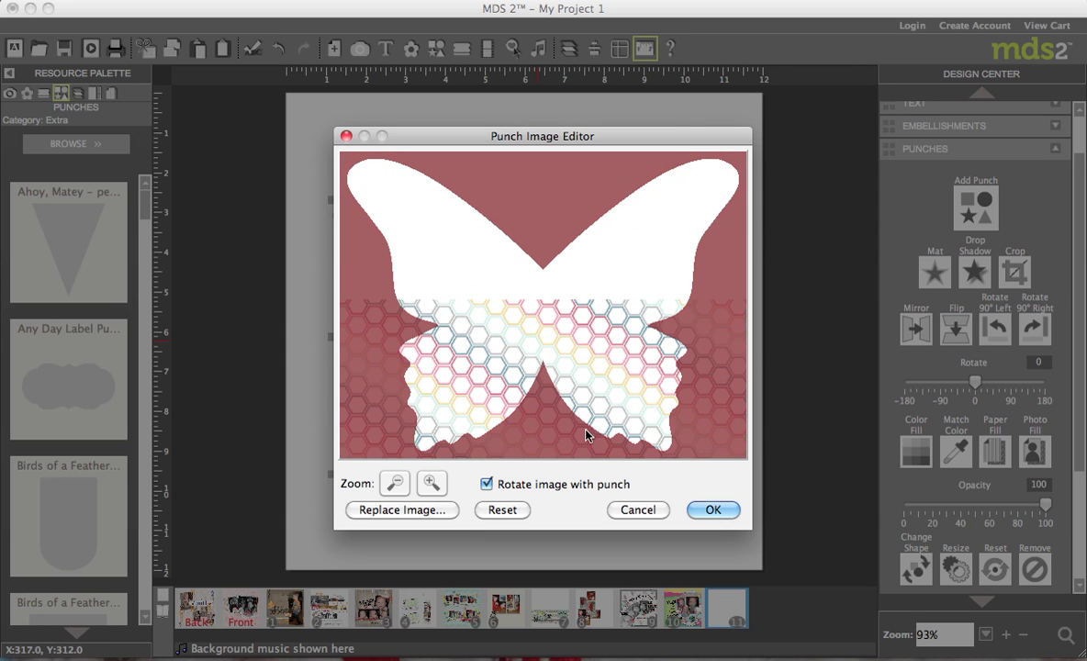
left_click_drag(565, 331, 568, 373)
left_click(716, 509)
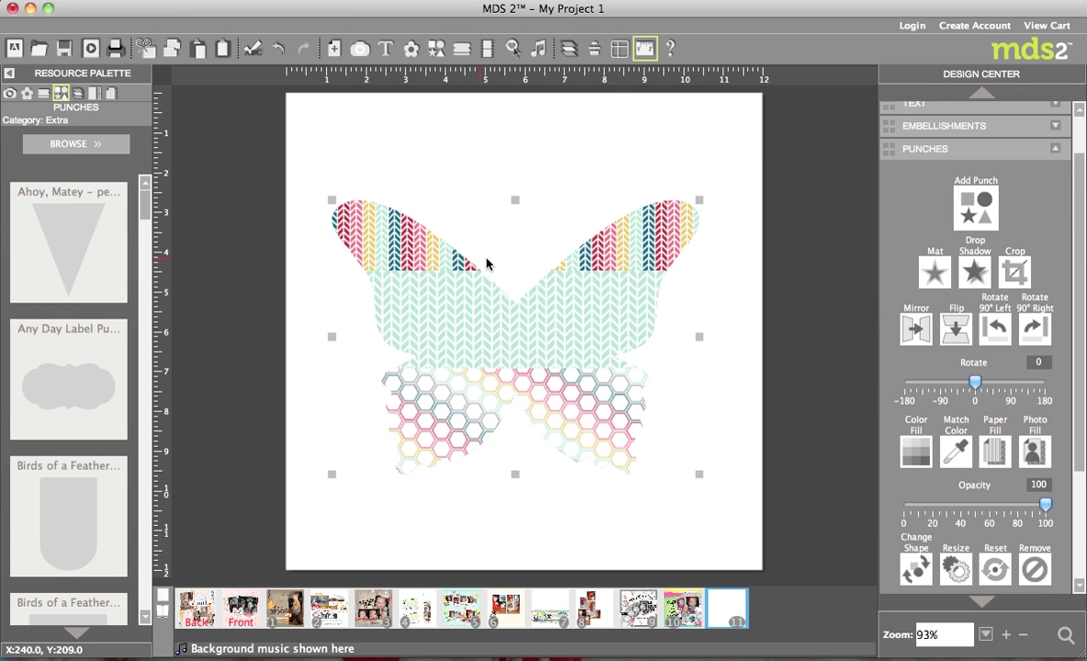
Step: Nudge the hexagon paper slightly up inside its butterfly so it starts about 6.4 inches down the page
double_click(462, 405)
left_click_drag(466, 396, 467, 377)
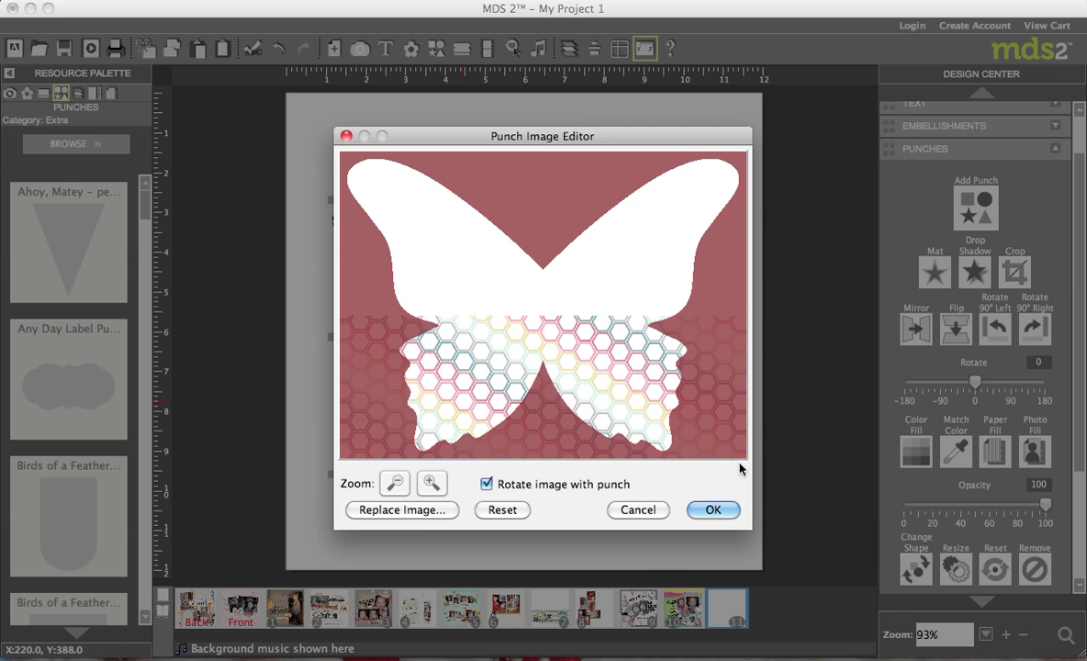
left_click(716, 511)
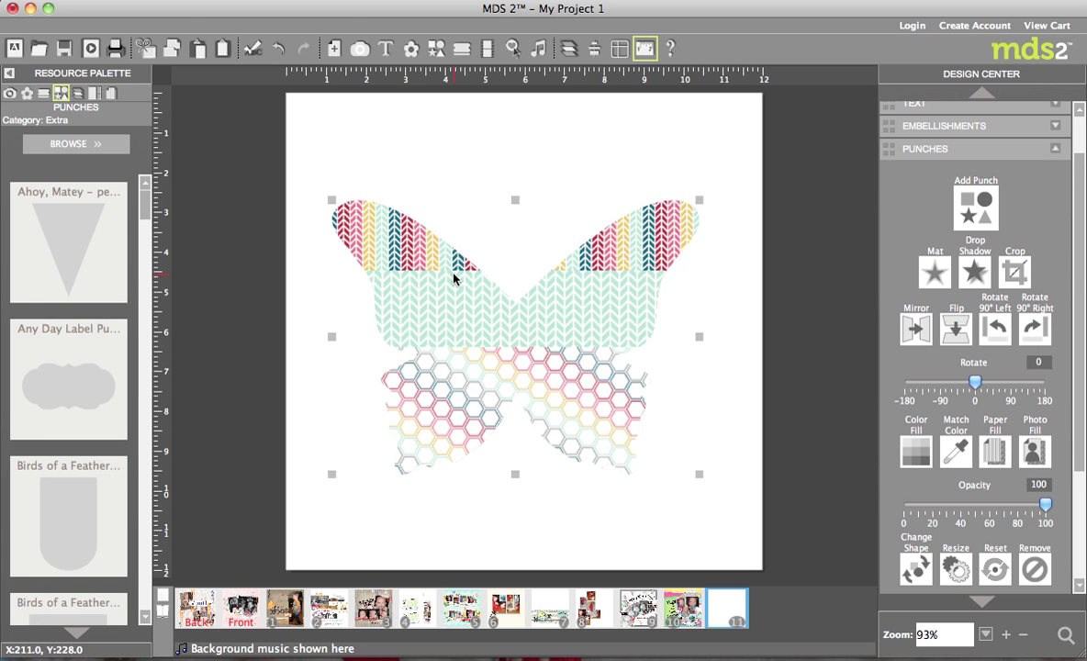
Step: Fill a further stacked butterfly copy with the numbered The Best Year - 6 background paper
left_click(1003, 453)
key("Down")
key("Down")
key("Down")
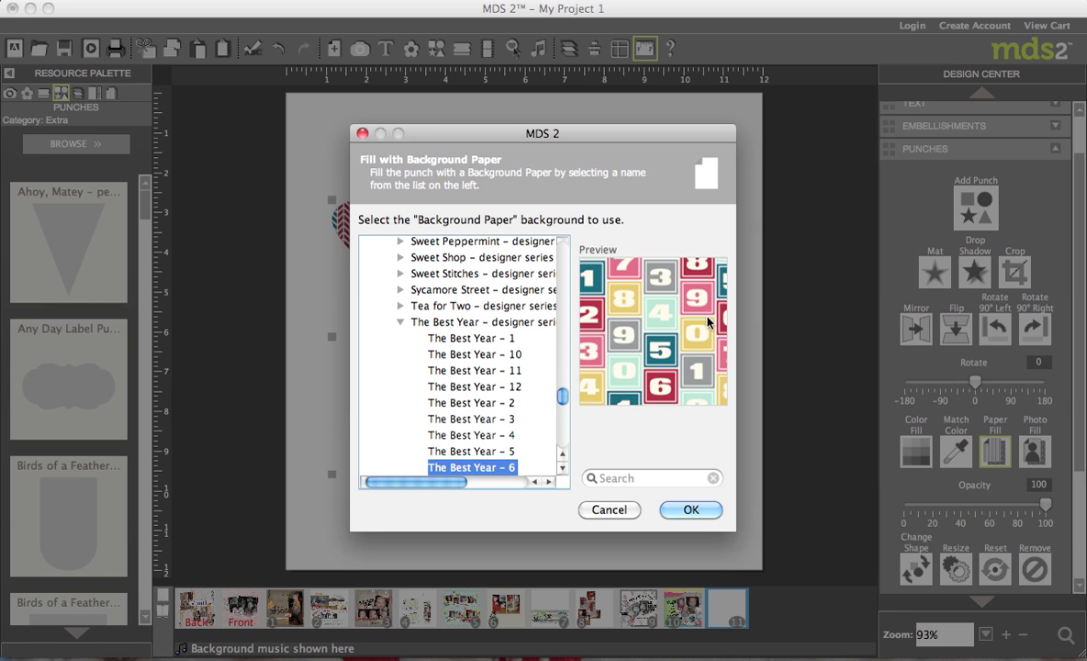
left_click(690, 509)
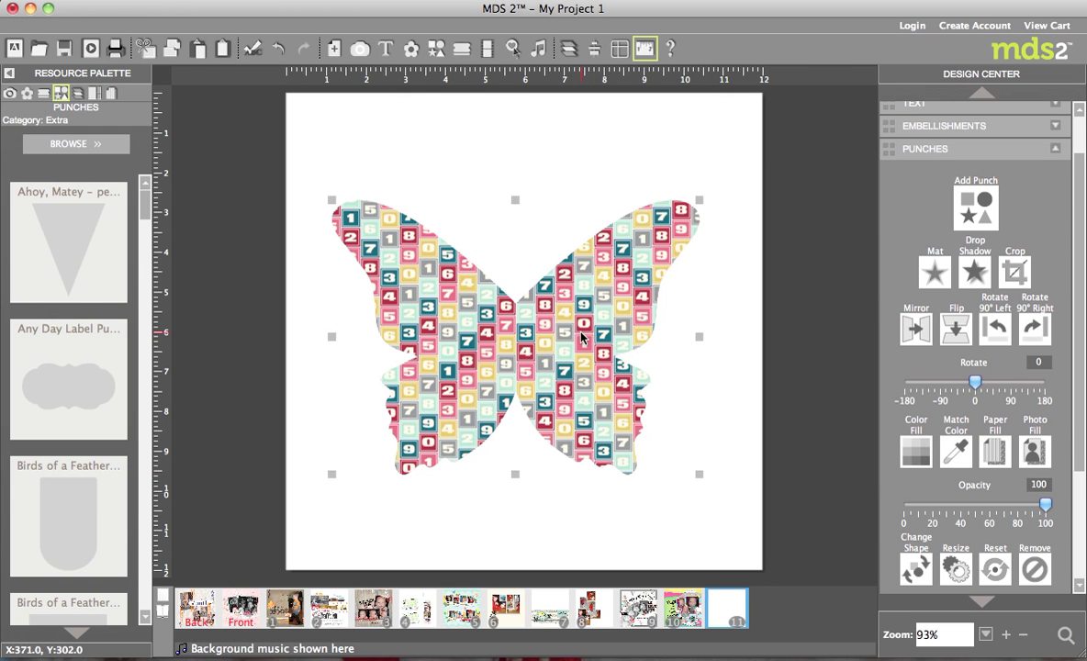
Step: Shift the number paper down inside the front butterfly so it covers only the bottom of the lower wings
double_click(580, 338)
left_click_drag(556, 227, 557, 408)
left_click_drag(555, 295, 595, 431)
left_click(715, 509)
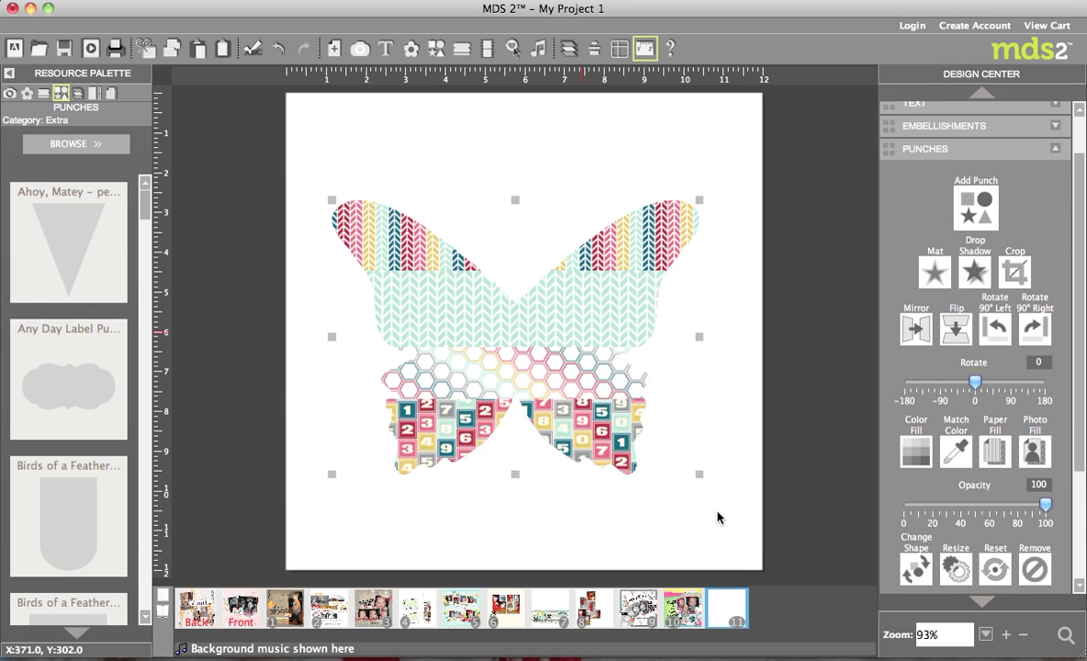
Step: Try adding a size 2 black mat to all the stacked butterflies at once
left_click(532, 105)
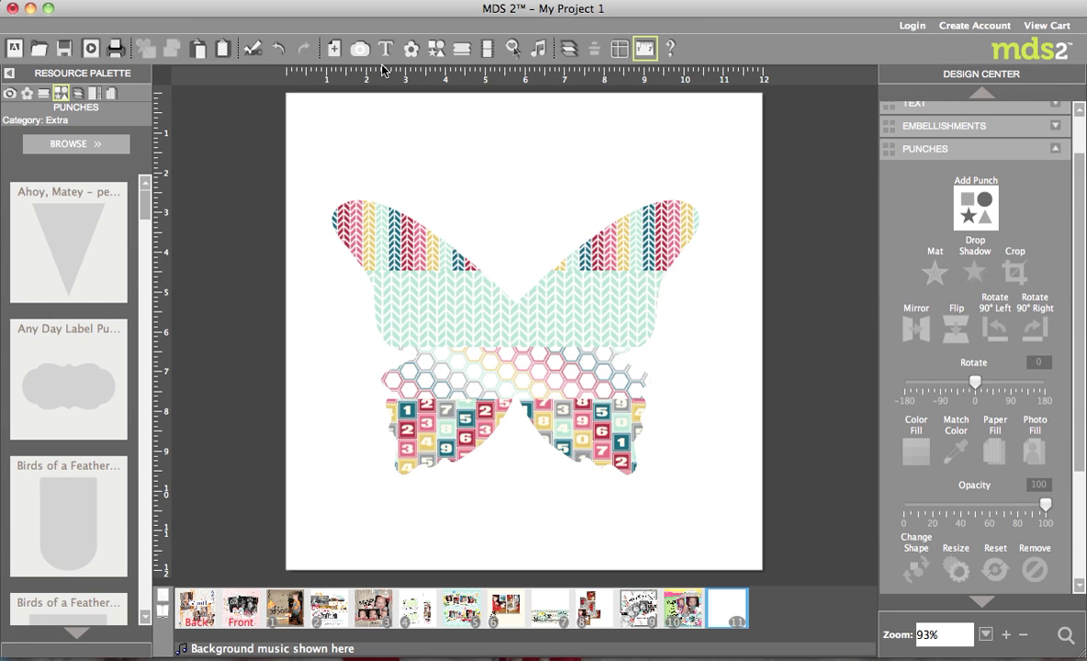
left_click_drag(306, 122, 467, 386)
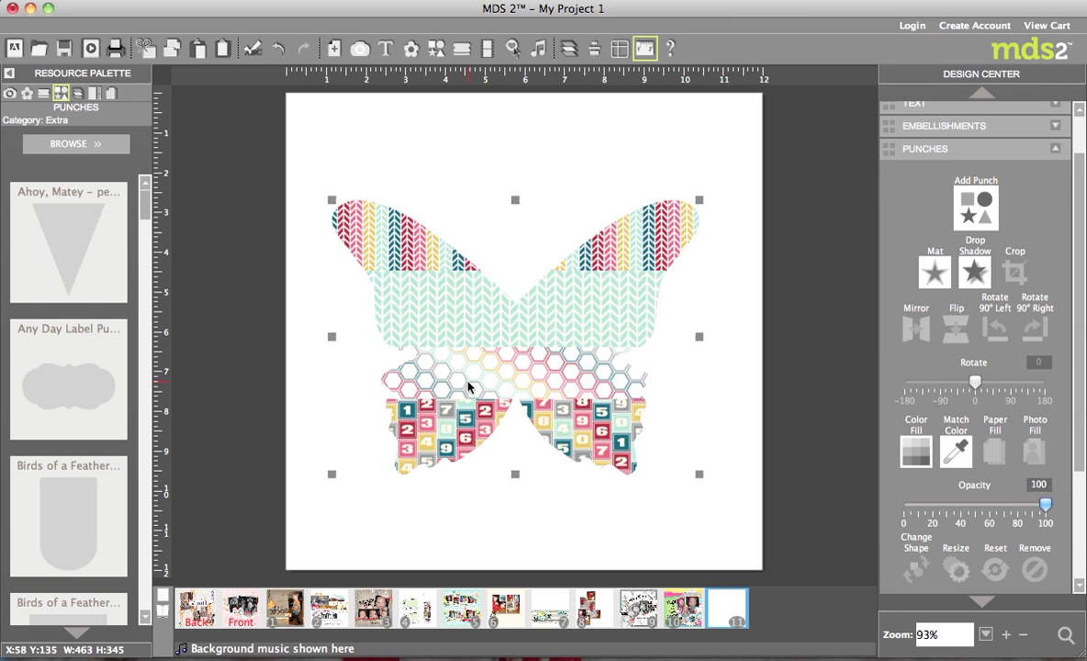
left_click(935, 272)
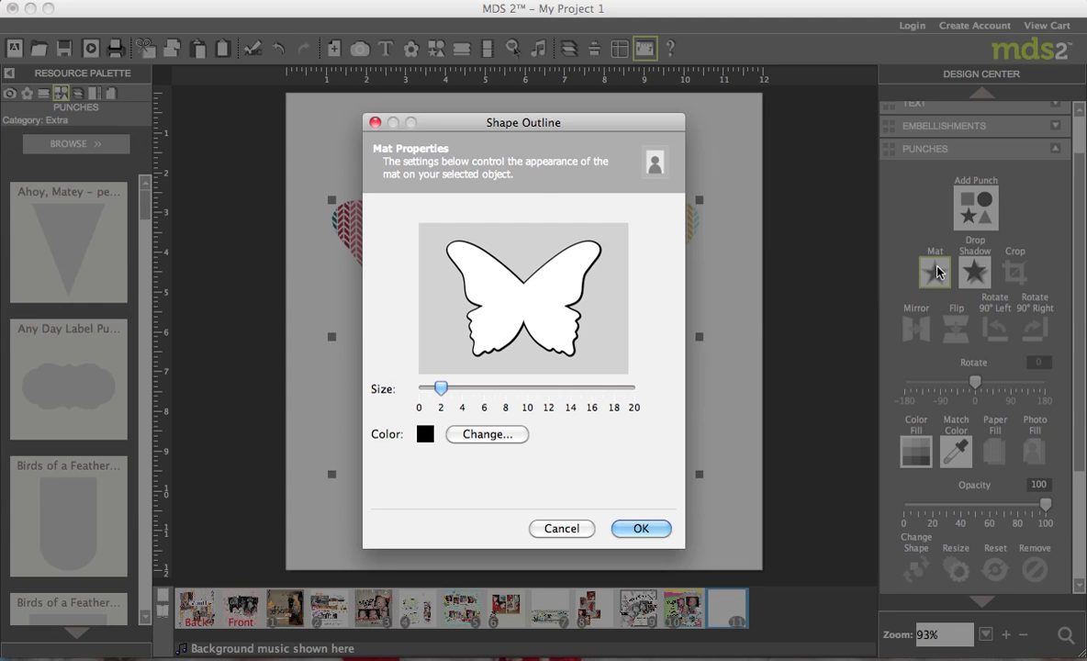
left_click(628, 527)
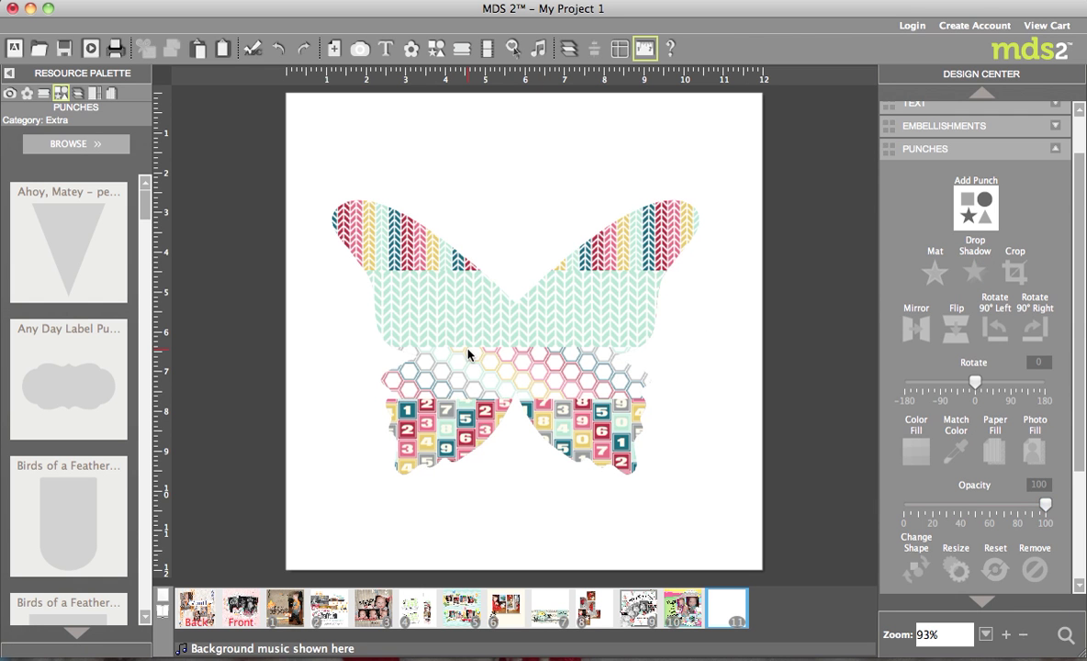
Step: Show the page layers and review the order of the four stacked butterfly shapes
left_click(375, 225)
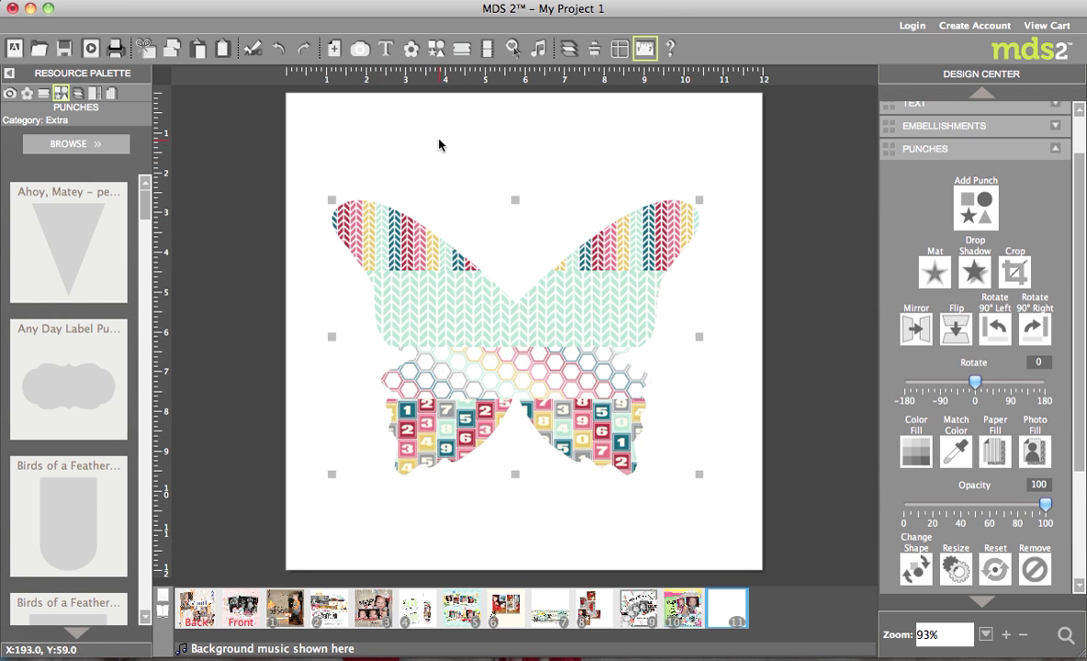
left_click(79, 95)
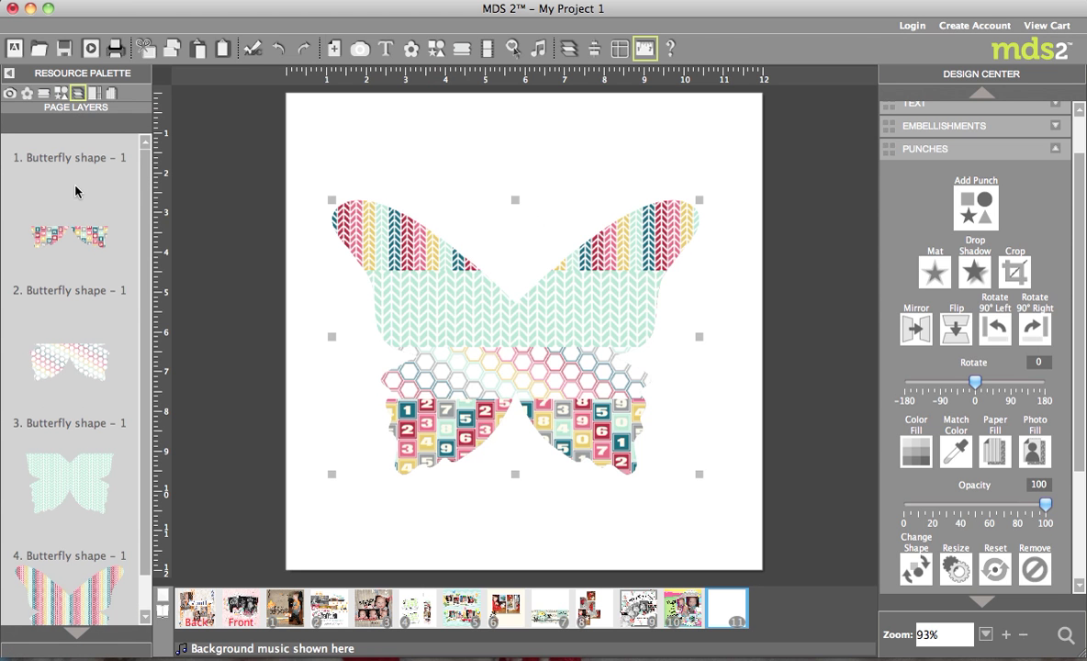
scroll(74, 157, "down", 1)
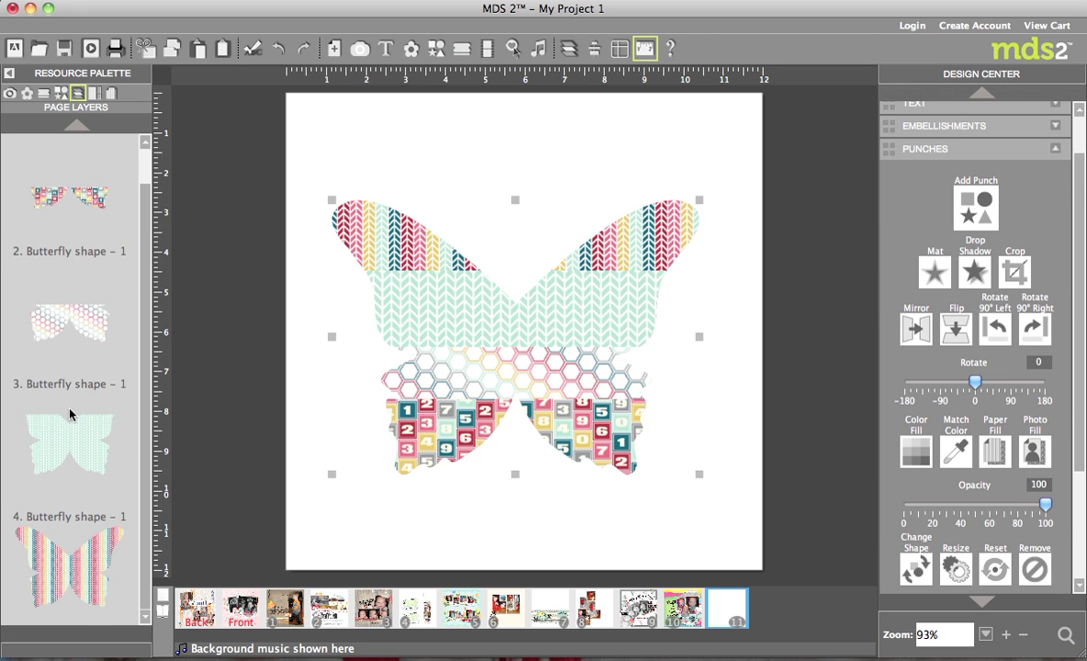
scroll(62, 514, "up", 1)
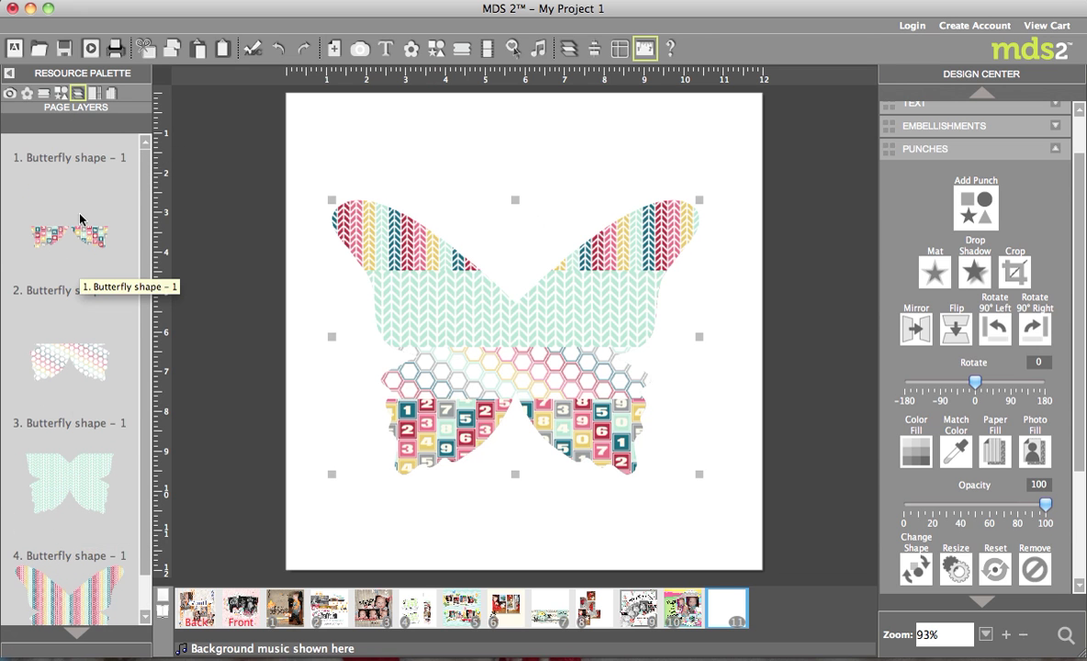
scroll(74, 183, "down", 1)
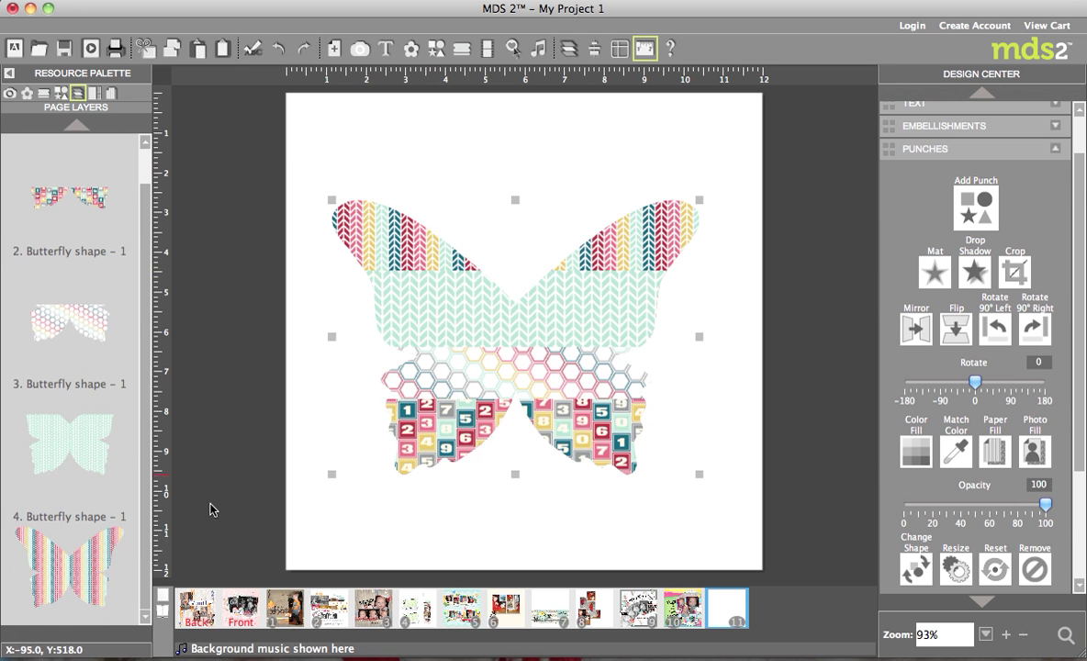
Step: Add a size 2 black mat to the rearmost striped butterfly only, outlining the whole stack
left_click(73, 572)
left_click(935, 271)
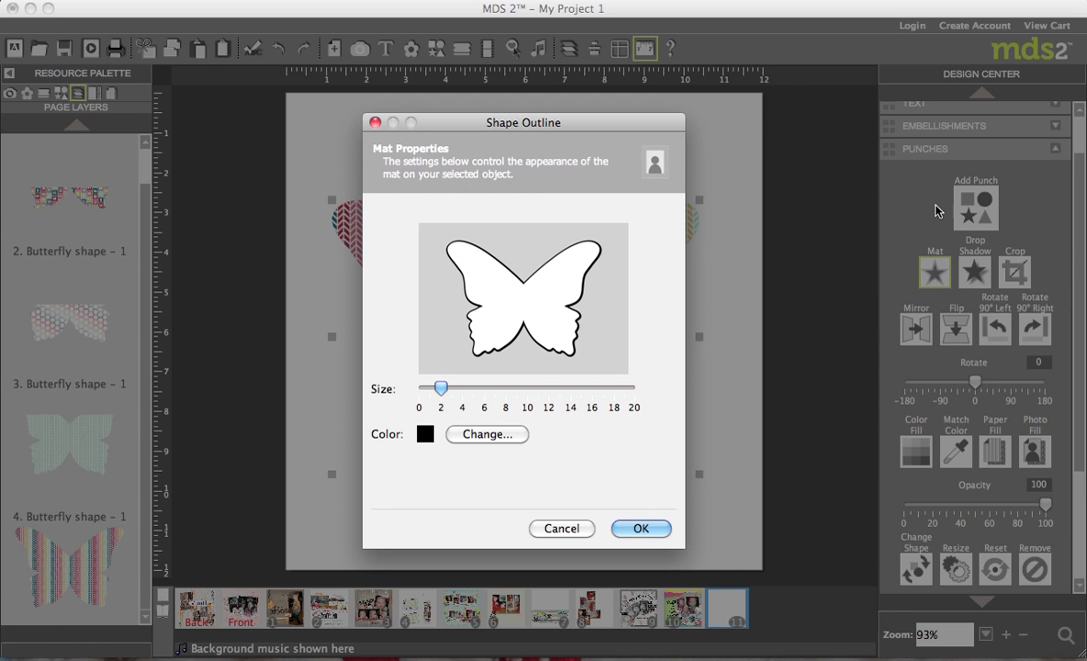
left_click(640, 530)
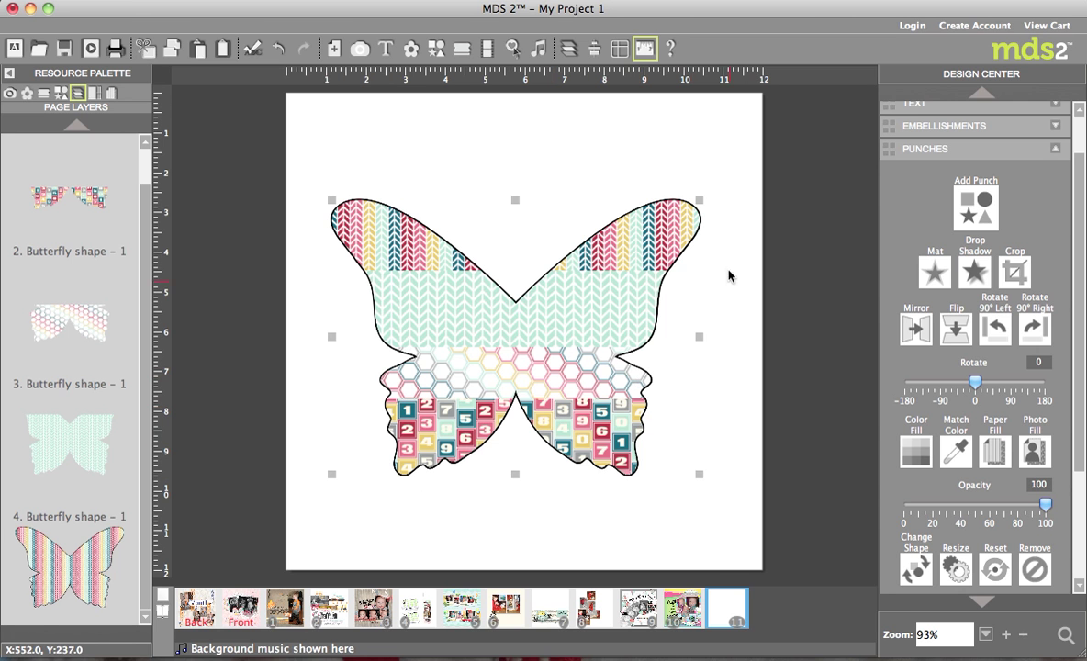
Step: Give the rearmost butterfly a black drop shadow with 35% opacity and blur 5, leaving nothing selected
left_click(971, 267)
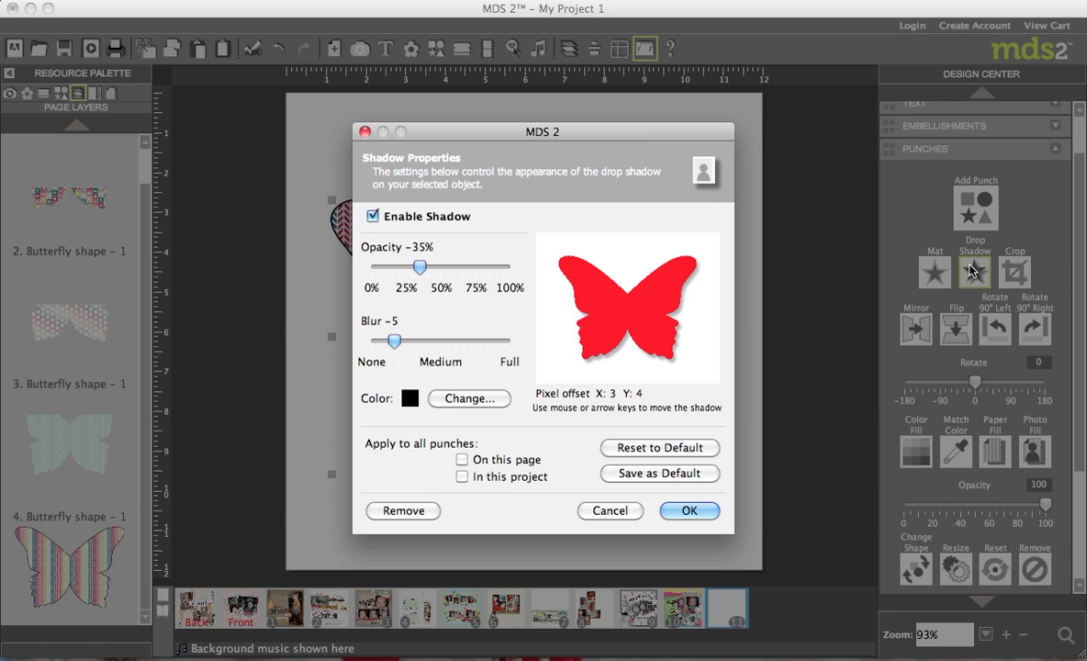
left_click(675, 508)
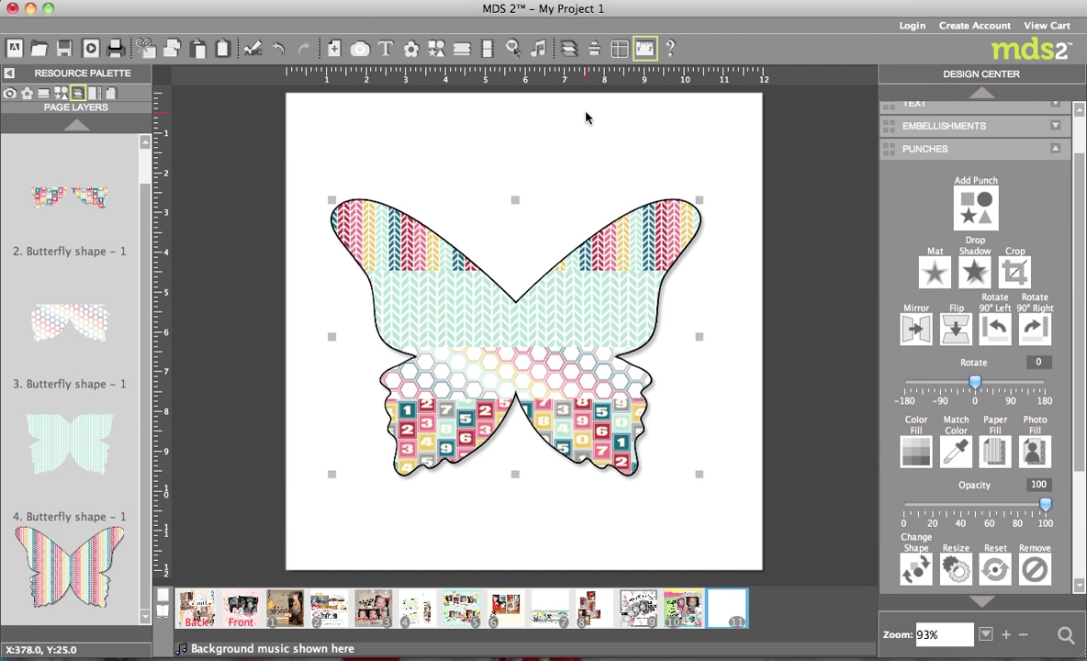
left_click(585, 117)
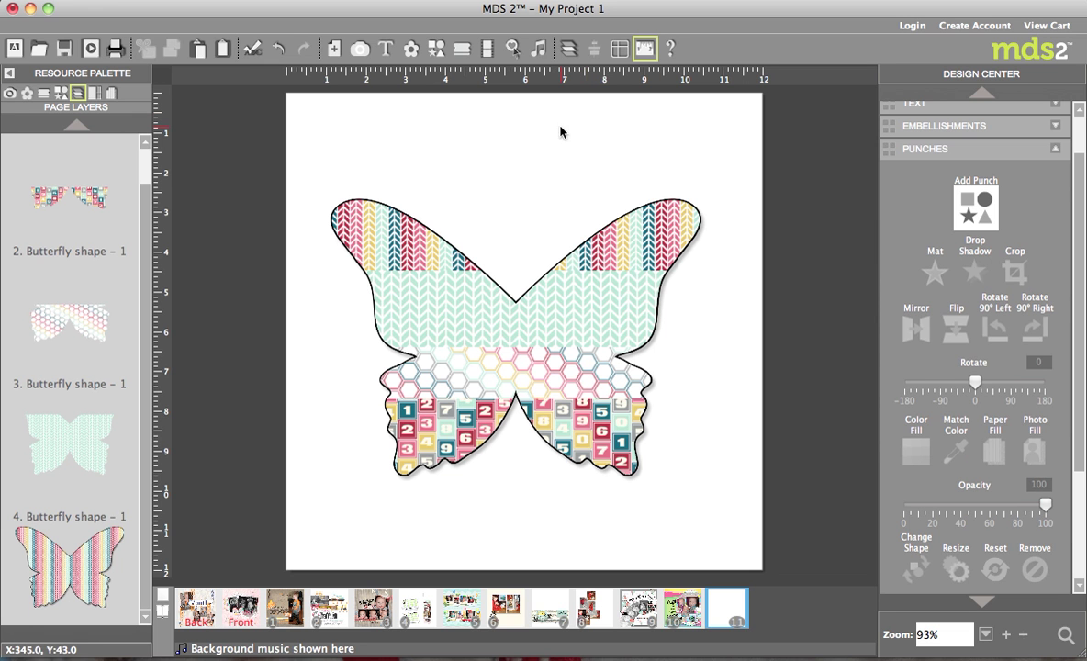
Step: Group all four stacked butterfly shapes into one object and try moving it across the page as a unit
left_click_drag(560, 127, 711, 363)
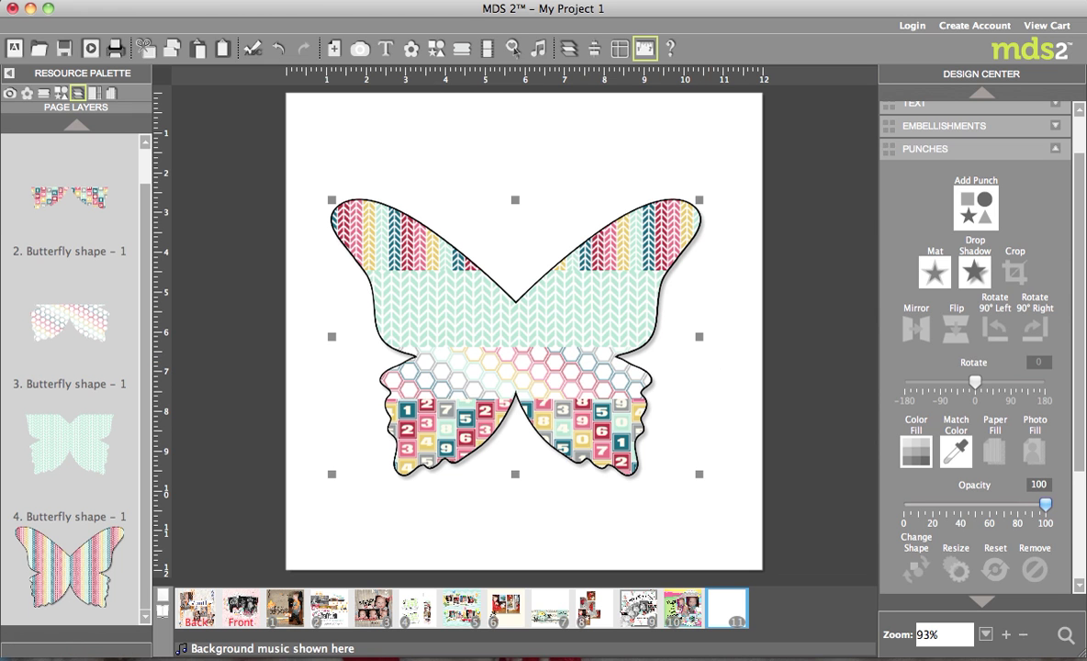
left_click(243, 0)
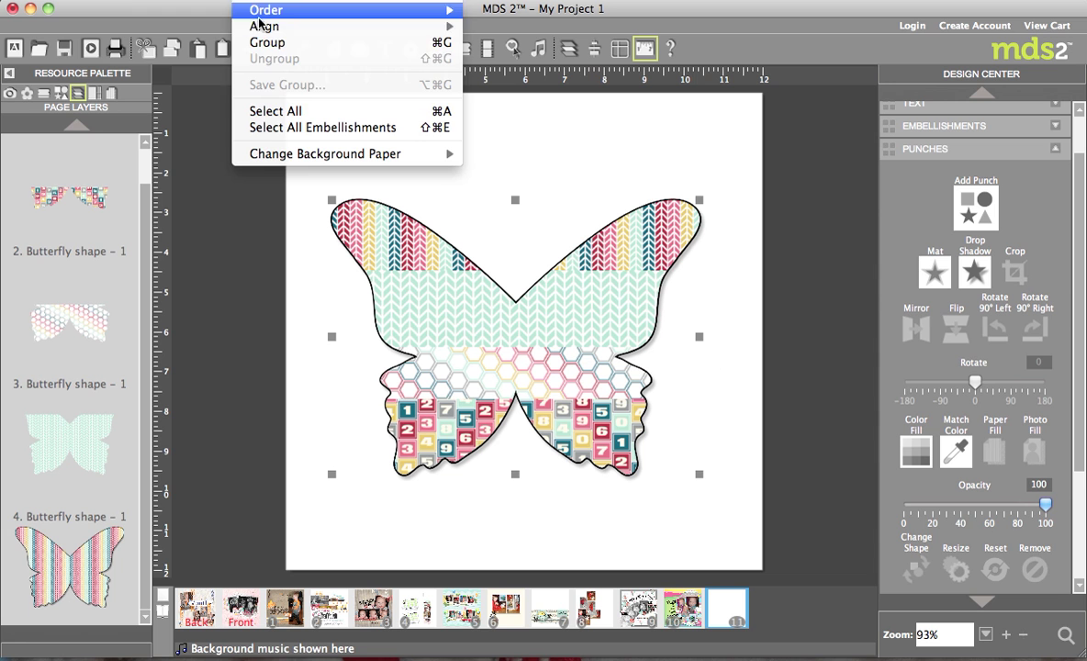
left_click(262, 43)
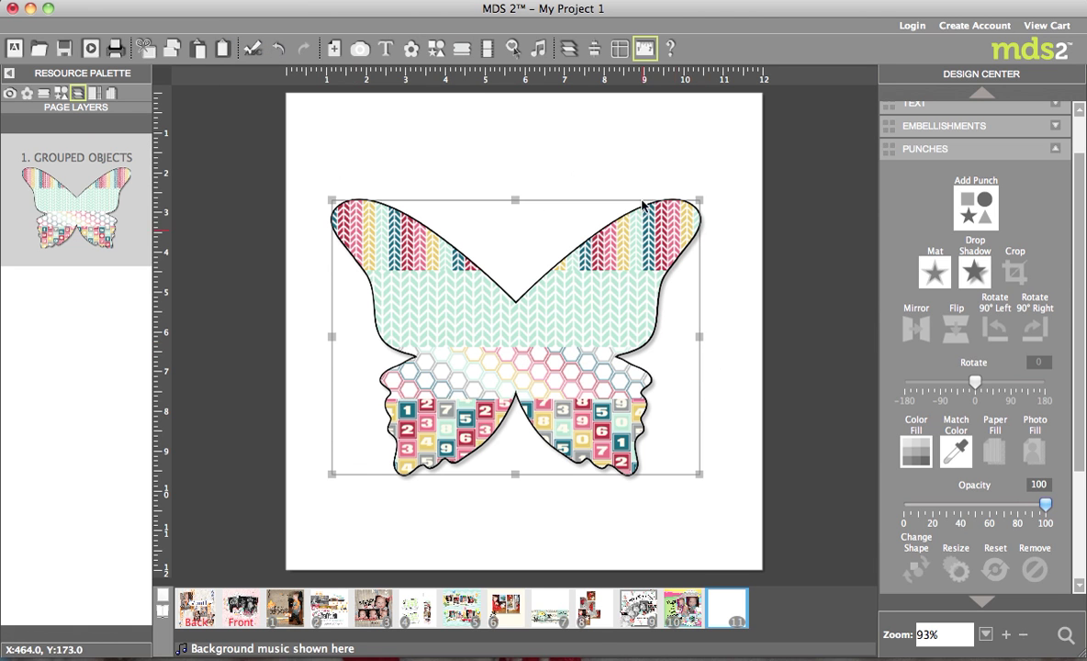
left_click_drag(497, 319, 595, 330)
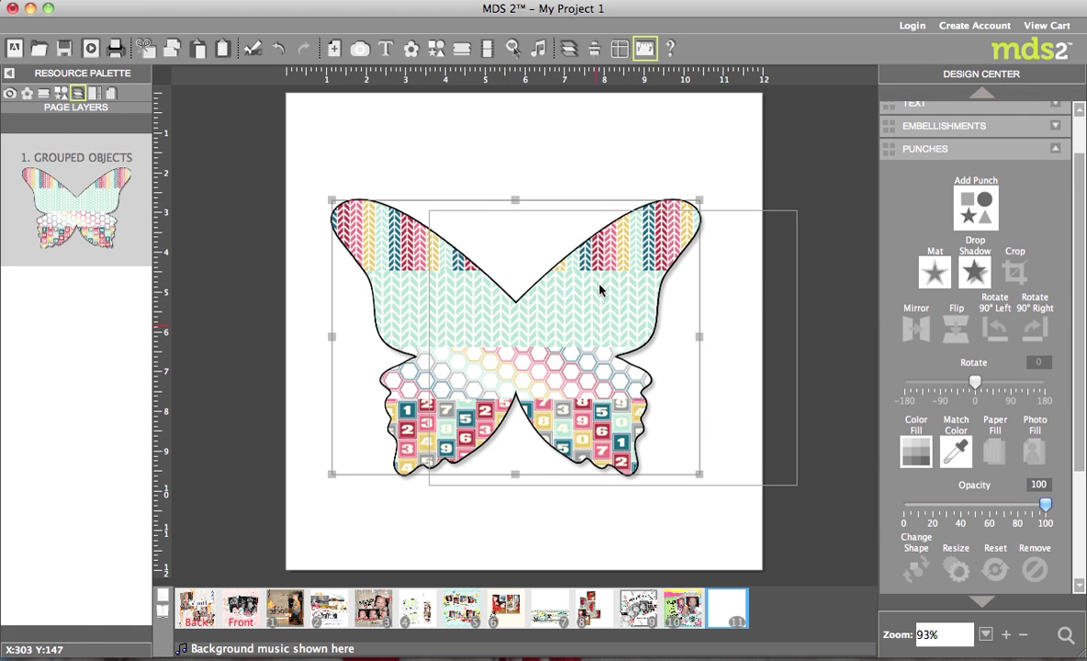